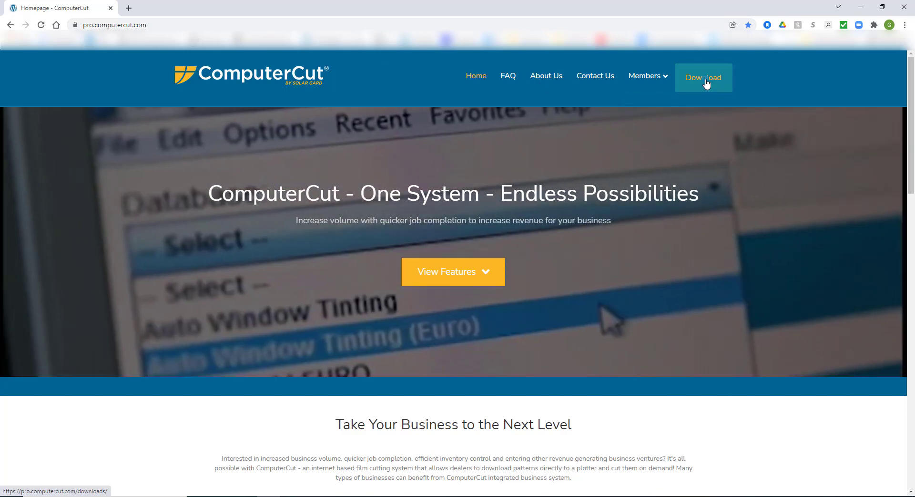
# Step: Download the ComputerCut_PRO_10.exe installer (about 965 MB) from the ComputerCut website
pyautogui.click(706, 81)
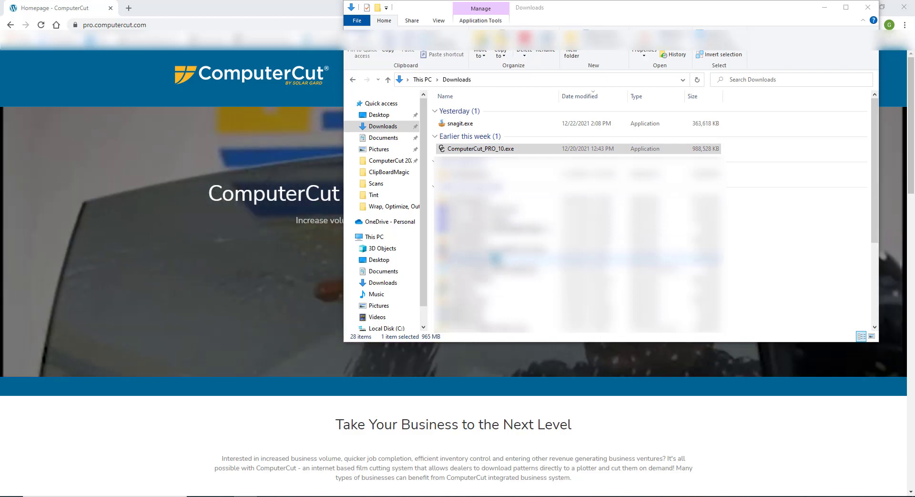
# Step: Run ComputerCut_PRO_10.exe and install the 64-bit version into C:\ComputerCut Pro, accepting the license
pyautogui.click(490, 274)
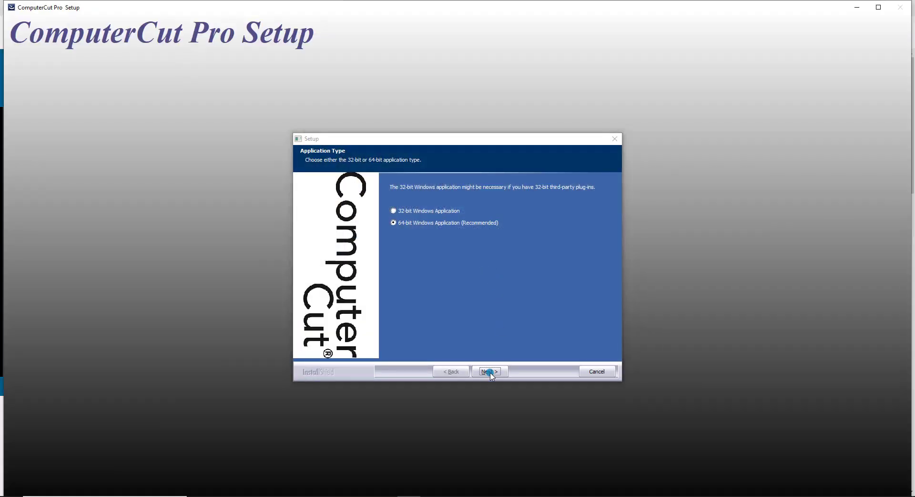
pyautogui.click(490, 371)
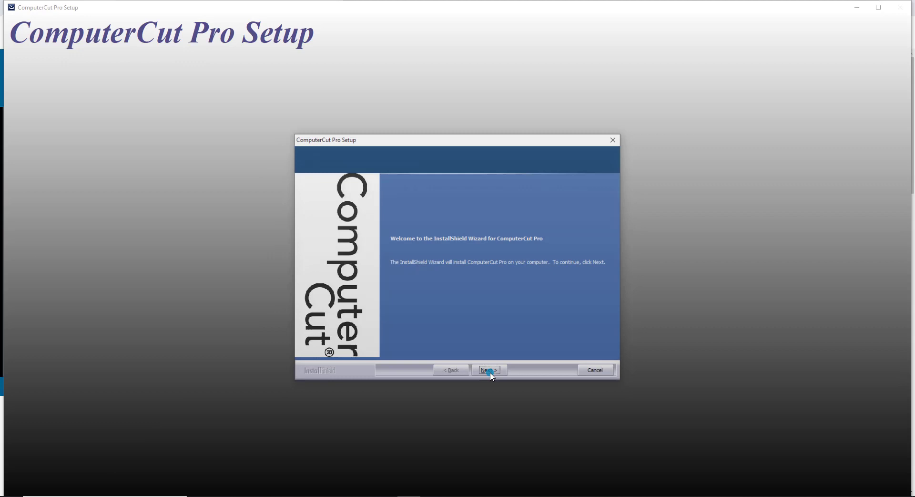
pyautogui.click(490, 371)
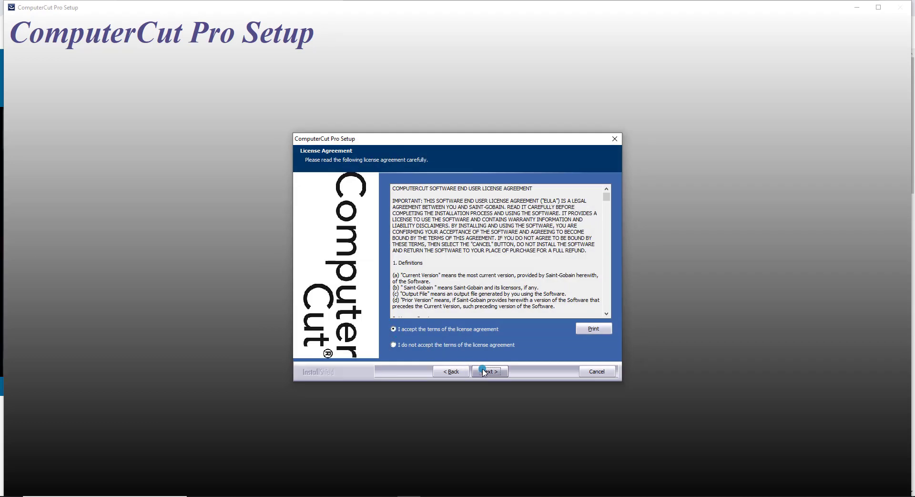
pyautogui.click(483, 371)
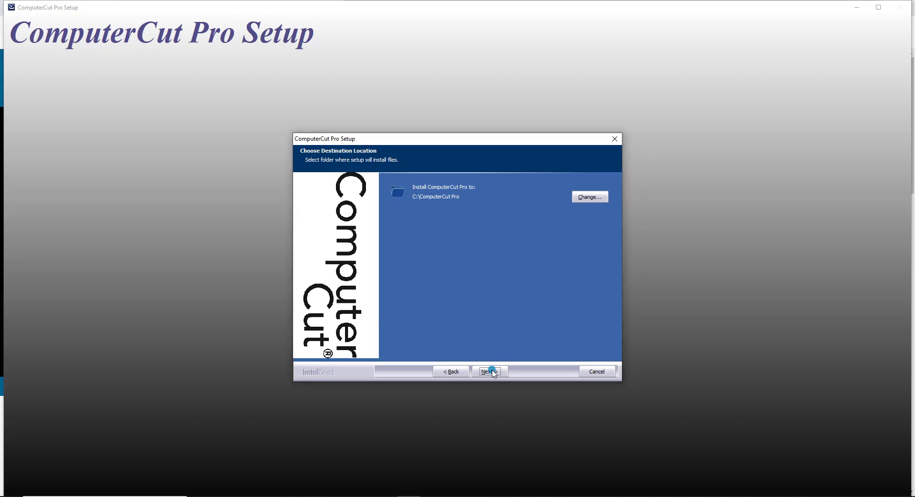
pyautogui.click(493, 371)
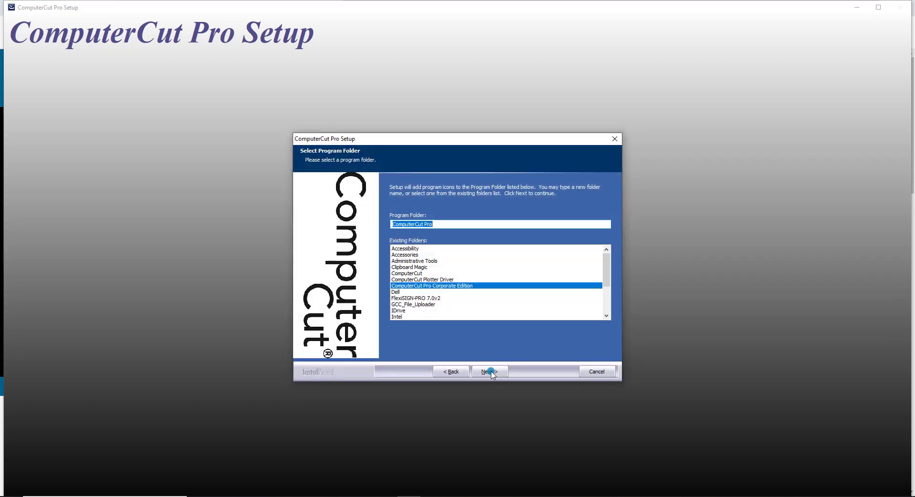
pyautogui.click(490, 371)
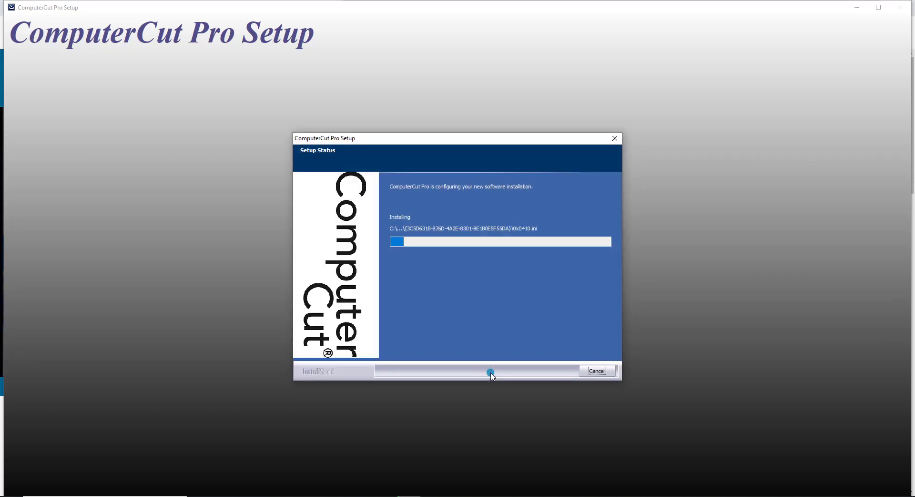
pyautogui.click(489, 372)
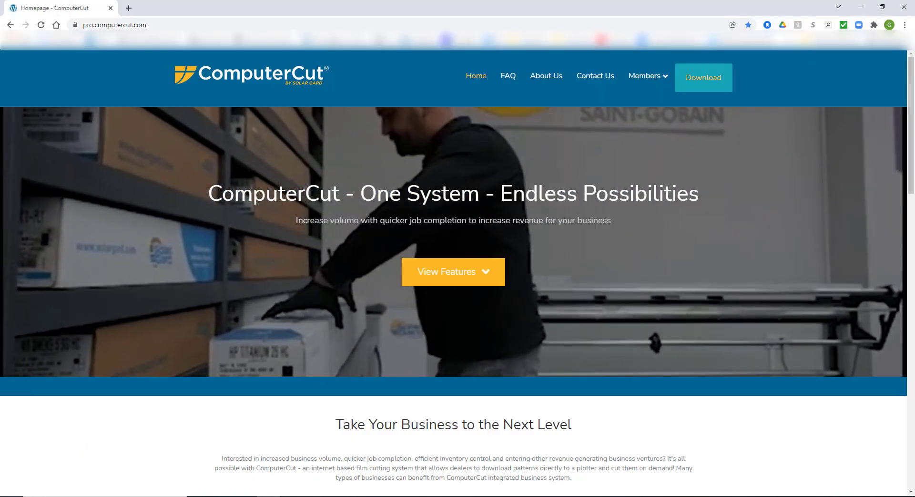
# Step: Launch ComputerCut Pro from its Start menu folder to reach the Activate ComputerCut Pro window
pyautogui.press('super')
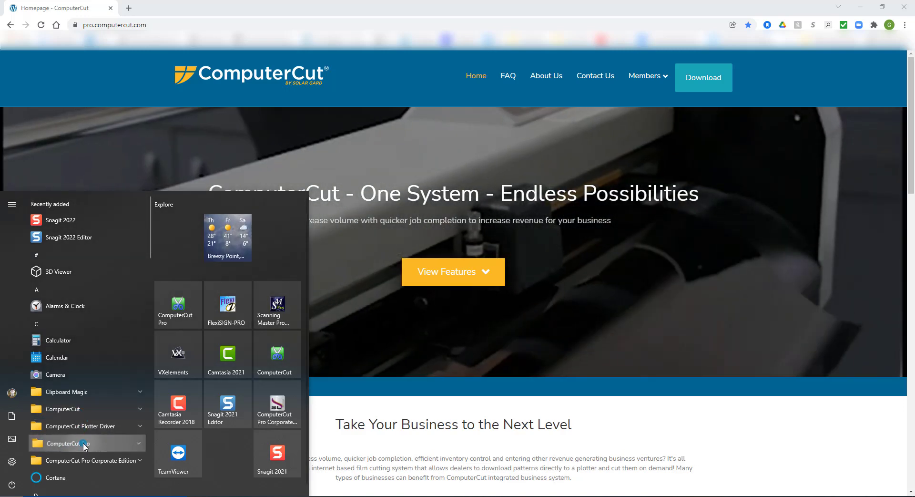
pyautogui.click(83, 442)
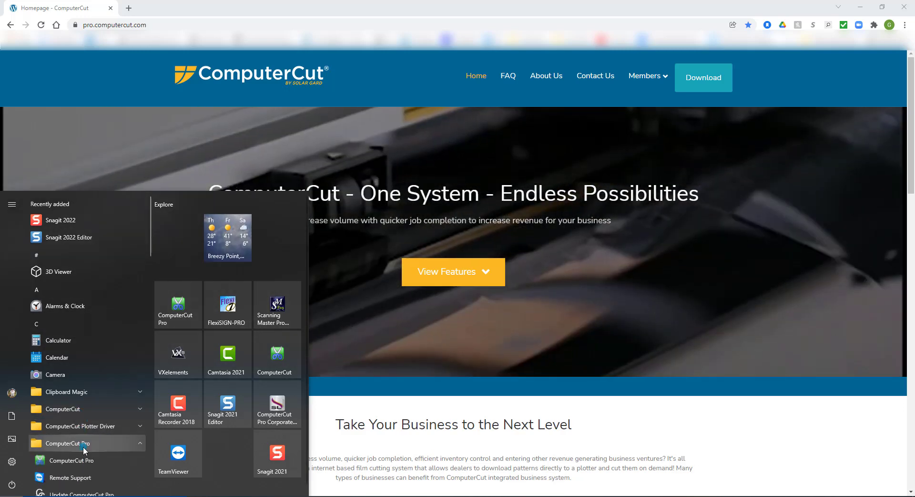
pyautogui.click(82, 459)
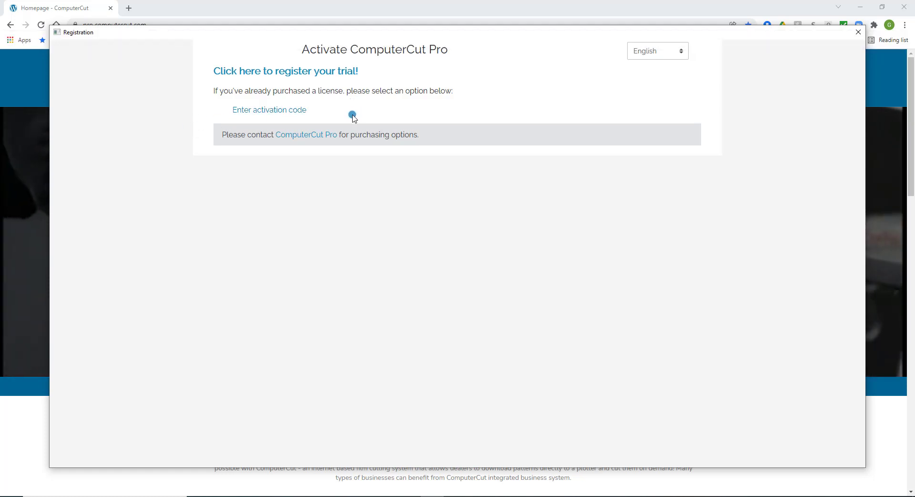
pyautogui.click(319, 72)
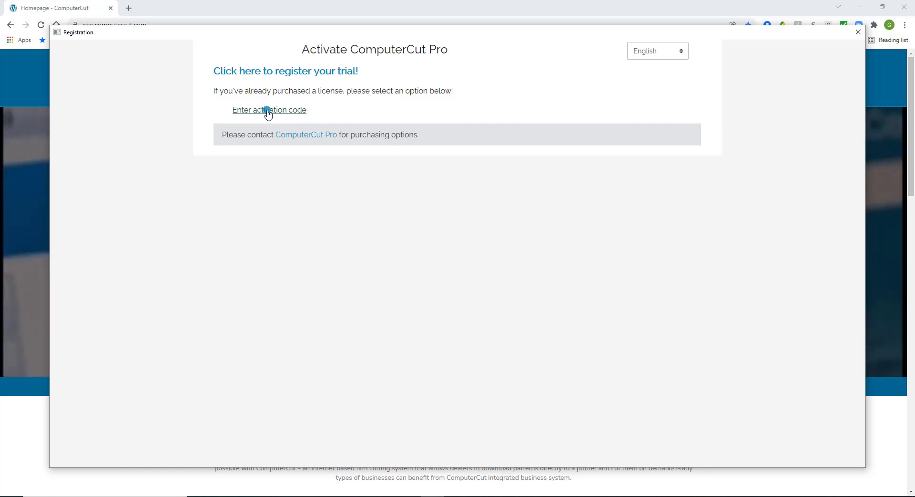
# Step: Choose 'Enter activation code' to bring up the activation code form
pyautogui.click(268, 110)
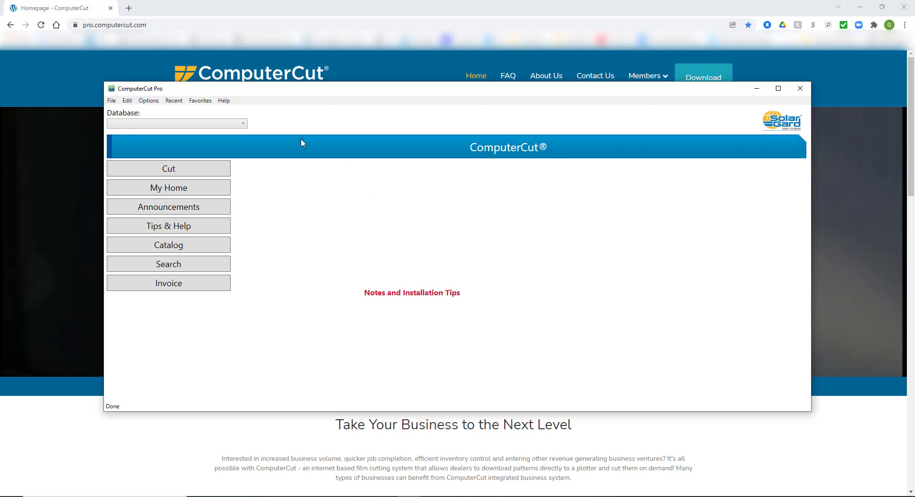
# Step: Open the Options menu in ComputerCut Pro to reach Setup
pyautogui.click(156, 103)
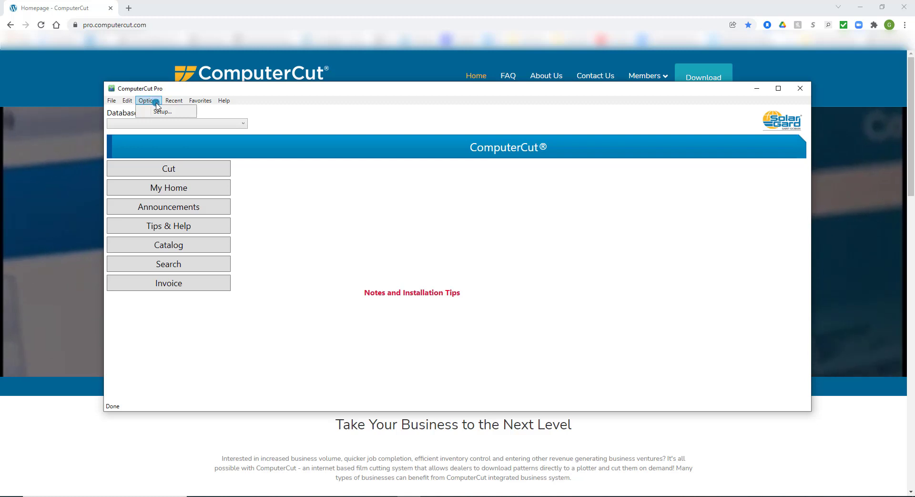